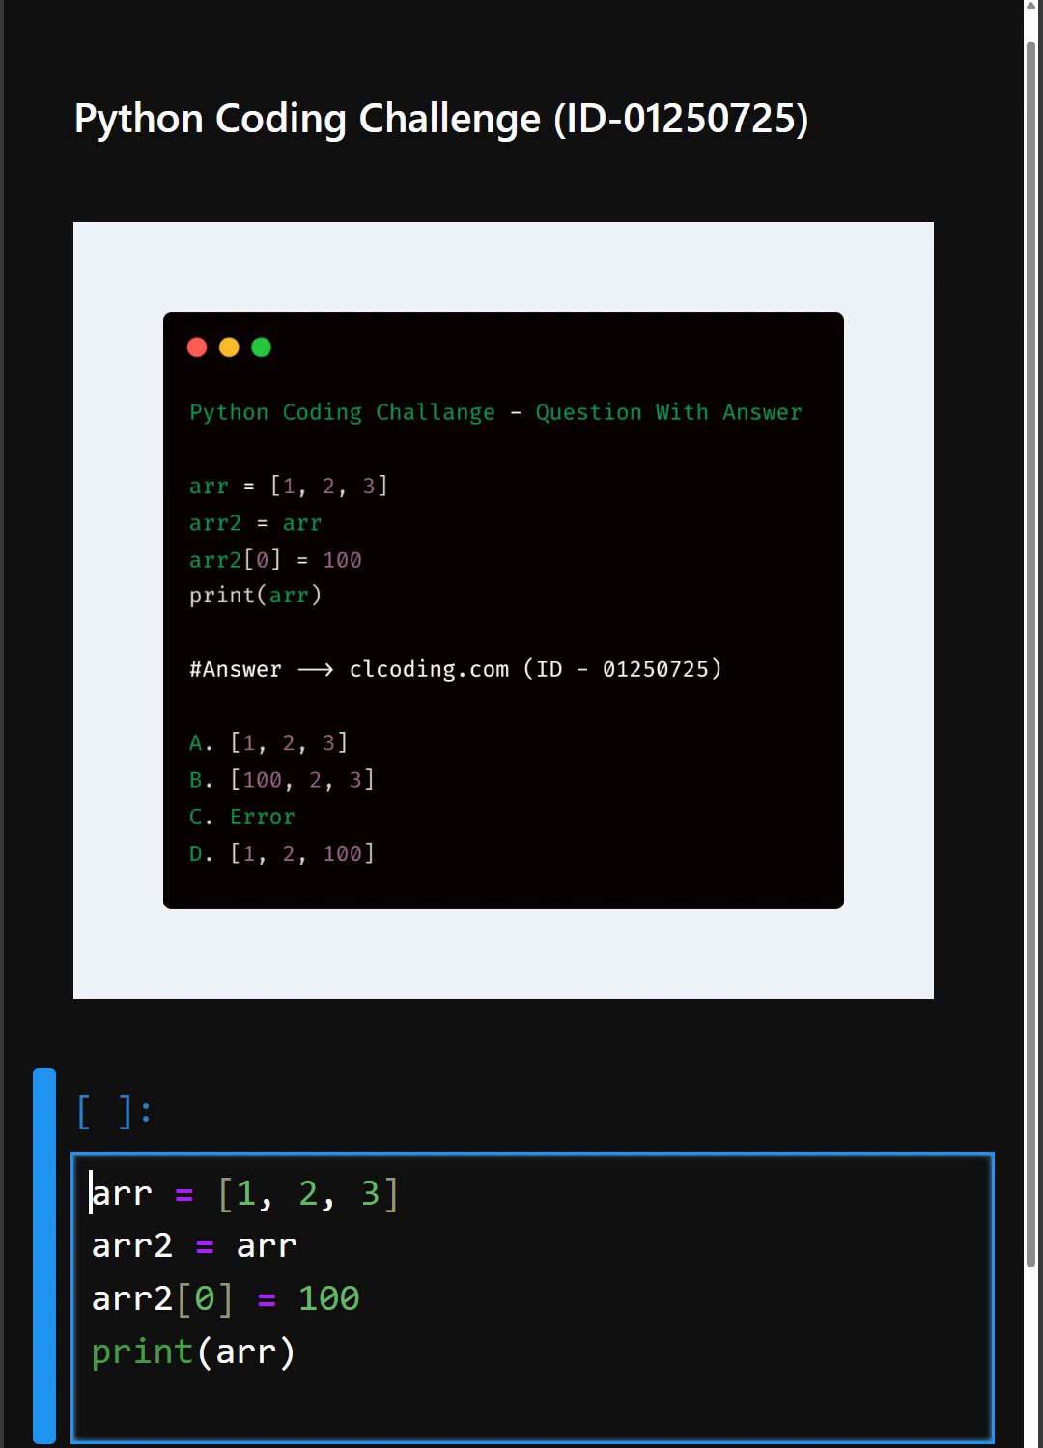
Move through the four challenge lines down to the print(arr) line
{"action": "key", "text": "Down"}
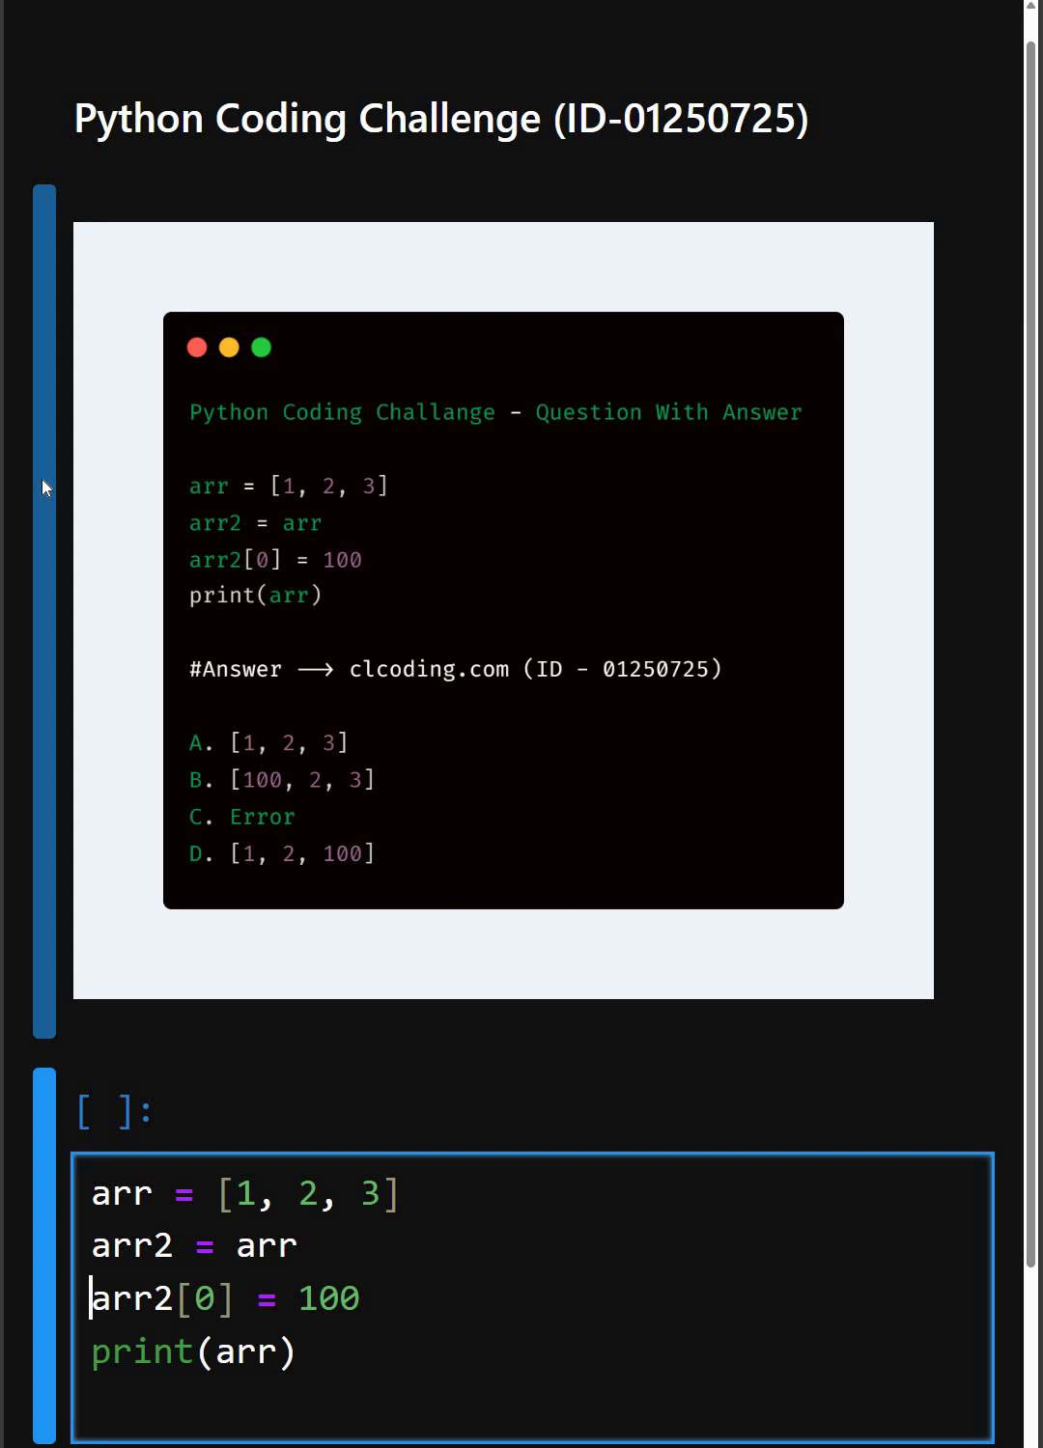
{"action": "key", "text": "Down"}
Run the aliasing cell so it prints [100, 2, 3] as execution 1
{"action": "key", "text": "shift+Return"}
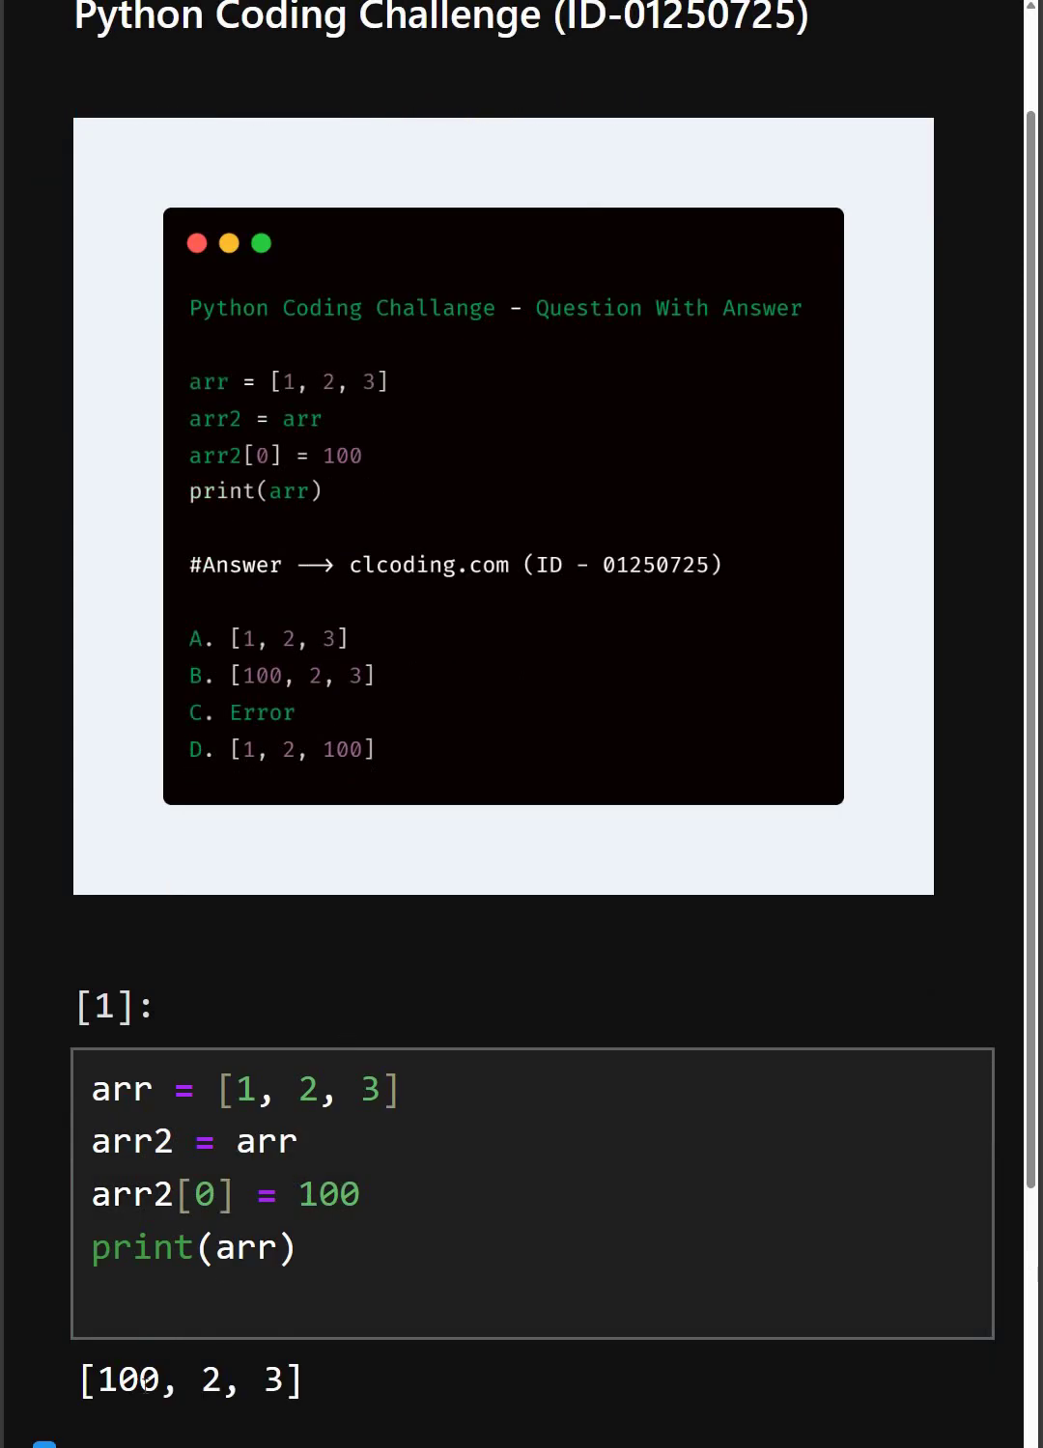
{"action": "scroll", "coordinate": [234, 1357], "scroll_direction": "up", "scroll_amount": 2}
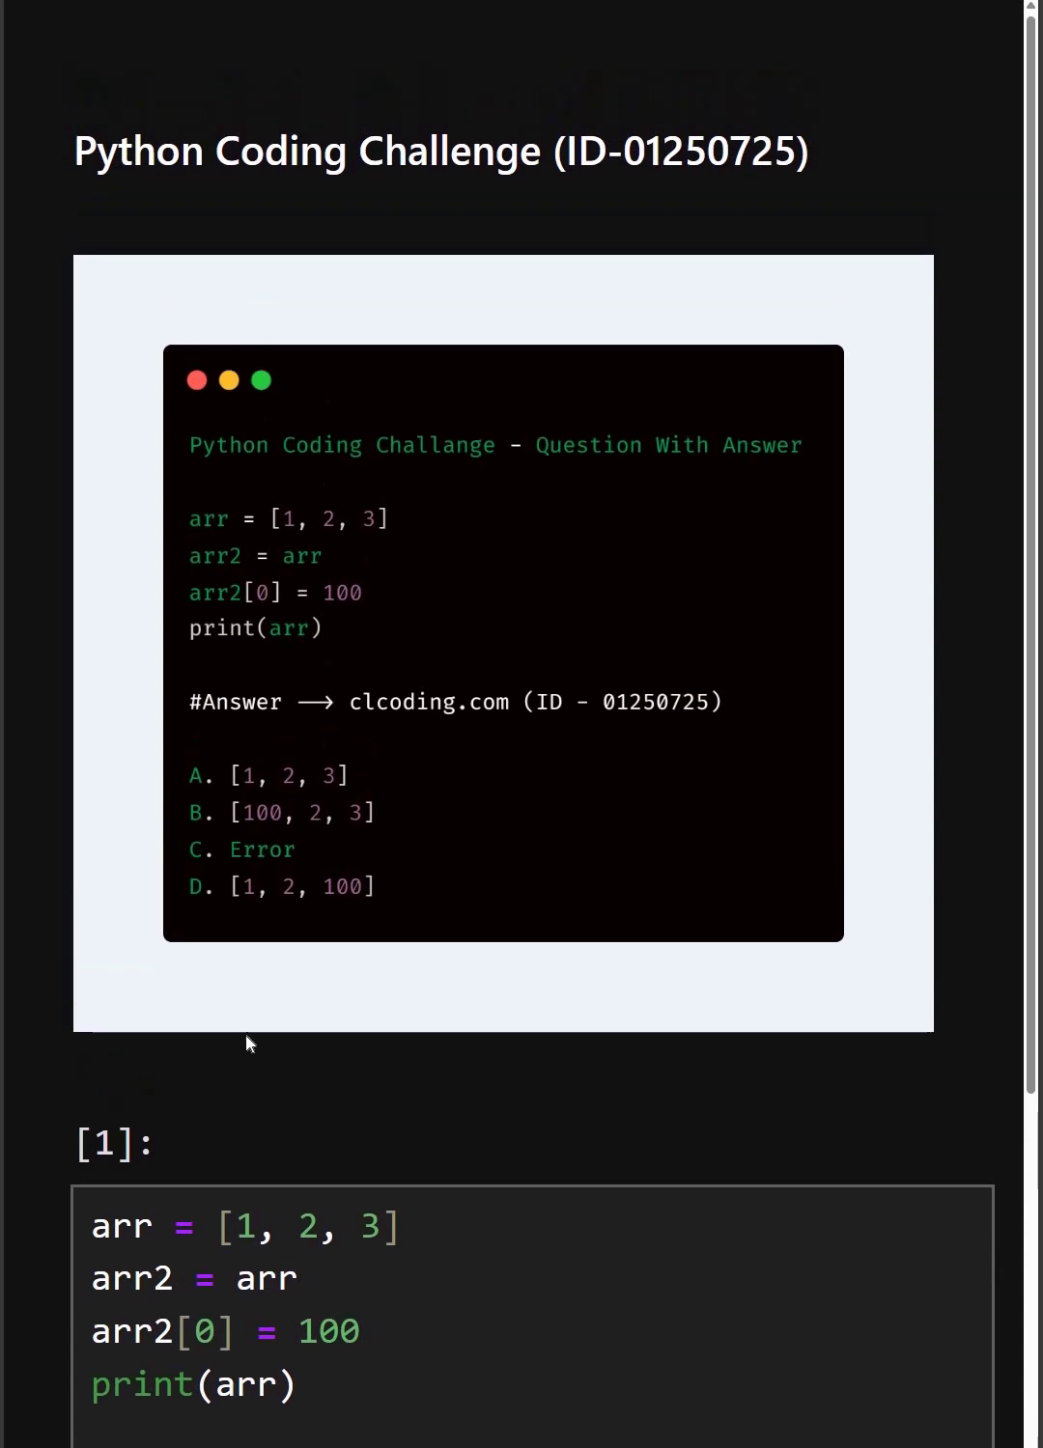